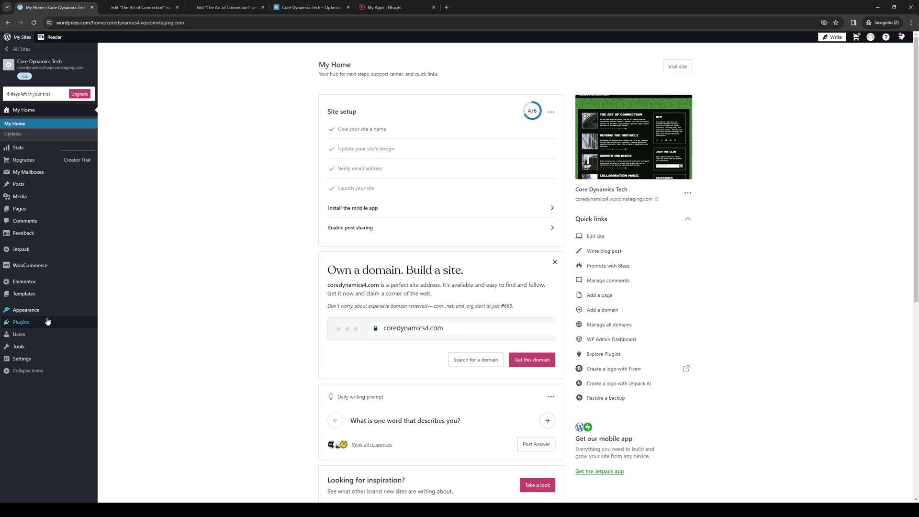
Switch to the Elementor editor for 'The Art of Connection' and scroll to the embedded menu
{"action": "mouse_move", "coordinate": [33, 328]}
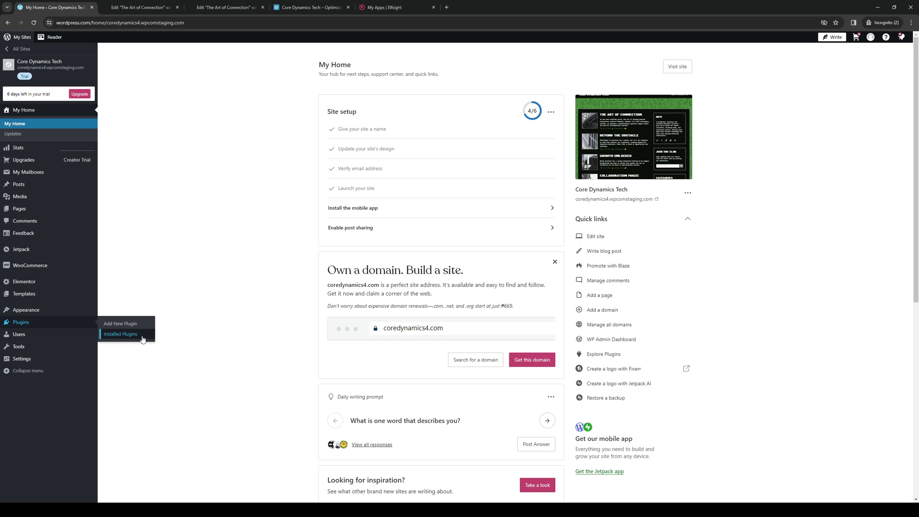
{"action": "mouse_move", "coordinate": [60, 313]}
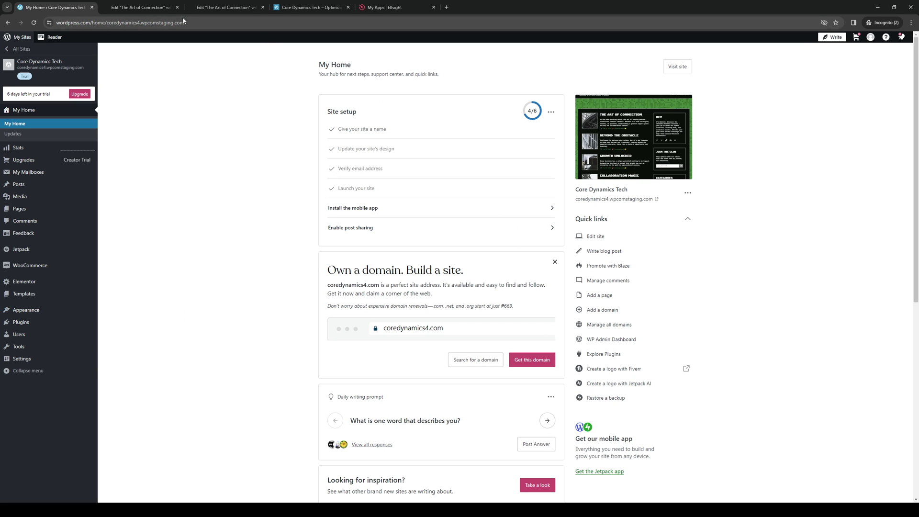
{"action": "left_click", "coordinate": [152, 8]}
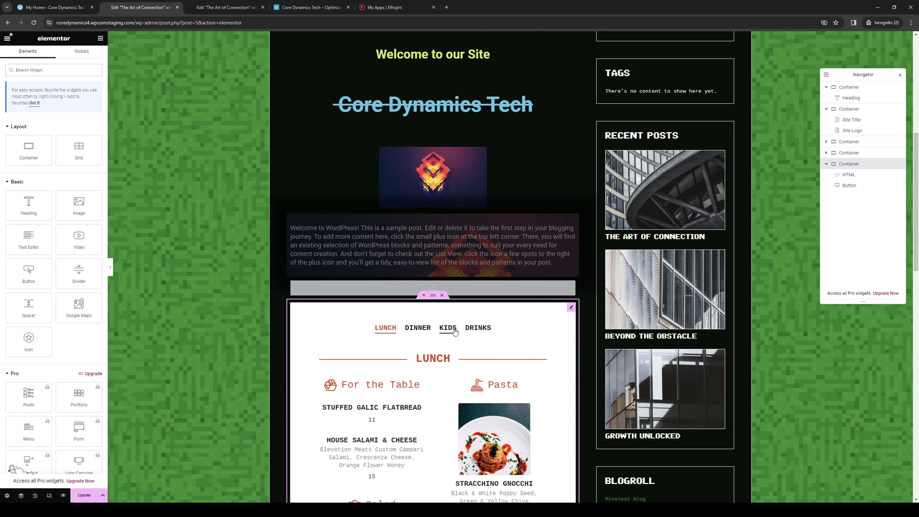
{"action": "scroll", "coordinate": [511, 338], "scroll_direction": "down", "scroll_amount": 4}
{"action": "scroll", "coordinate": [511, 338], "scroll_direction": "up", "scroll_amount": 4}
{"action": "scroll", "coordinate": [439, 319], "scroll_direction": "down", "scroll_amount": 1}
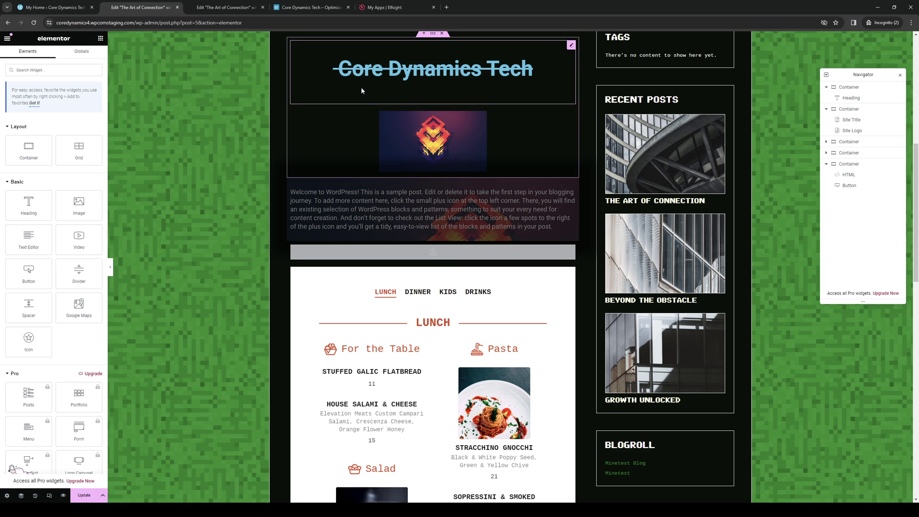
In Elfsight, close the Embed Code dialog, search the catalog for 'resta' and start Restaurant Menu
{"action": "left_click", "coordinate": [407, 9]}
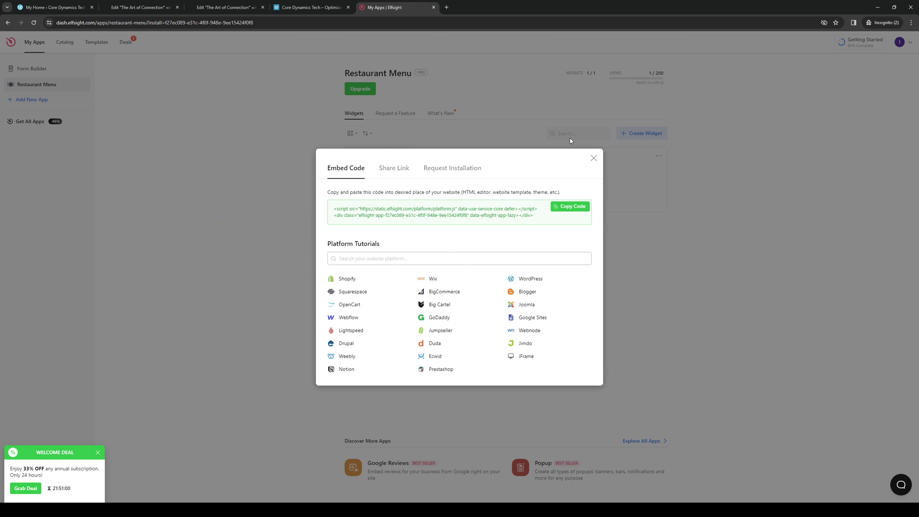
{"action": "left_click", "coordinate": [594, 158]}
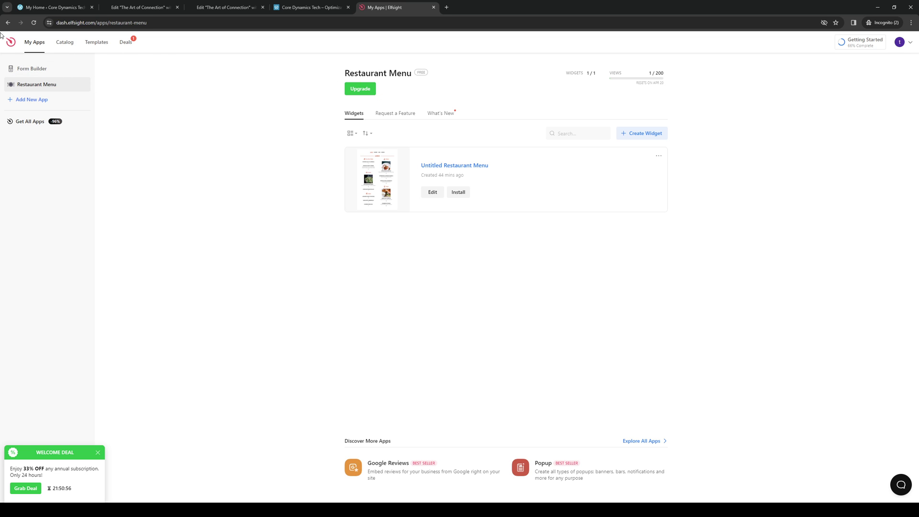
{"action": "left_click", "coordinate": [34, 69]}
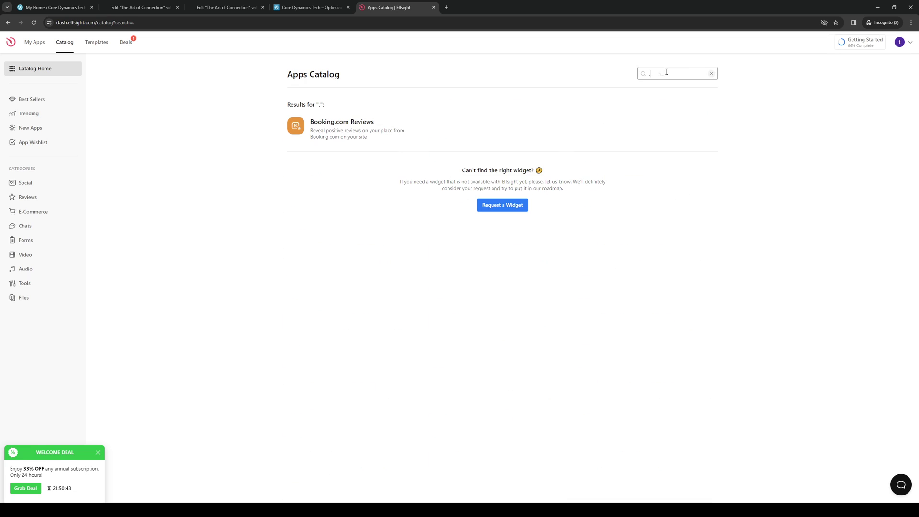
{"action": "key", "text": "BackSpace"}
{"action": "type", "text": "resta"}
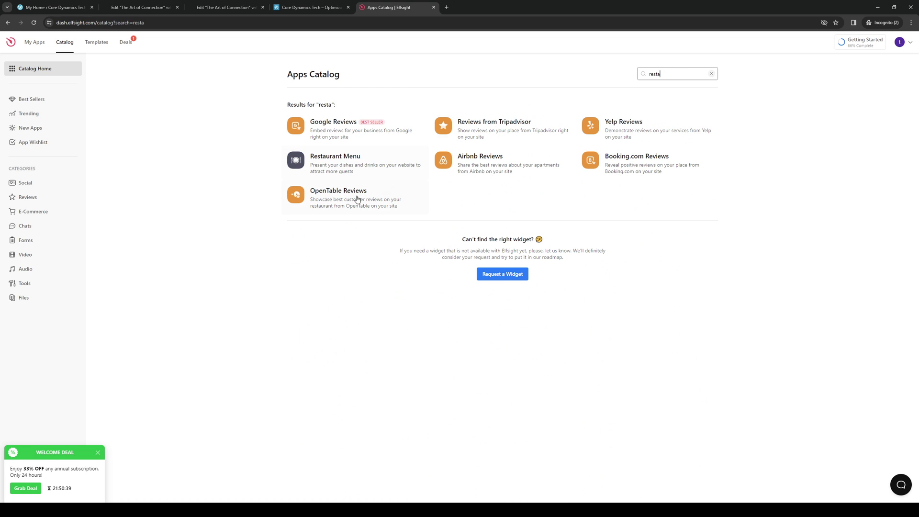
{"action": "left_click", "coordinate": [312, 175]}
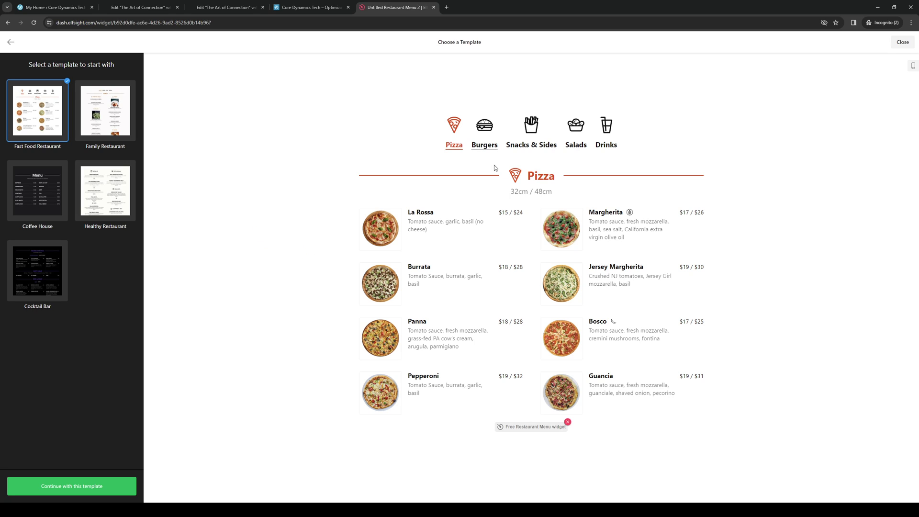
Continue with the Fast Food Restaurant template, drag Burgers above Pizza, and return to Elementor
{"action": "left_click", "coordinate": [483, 146]}
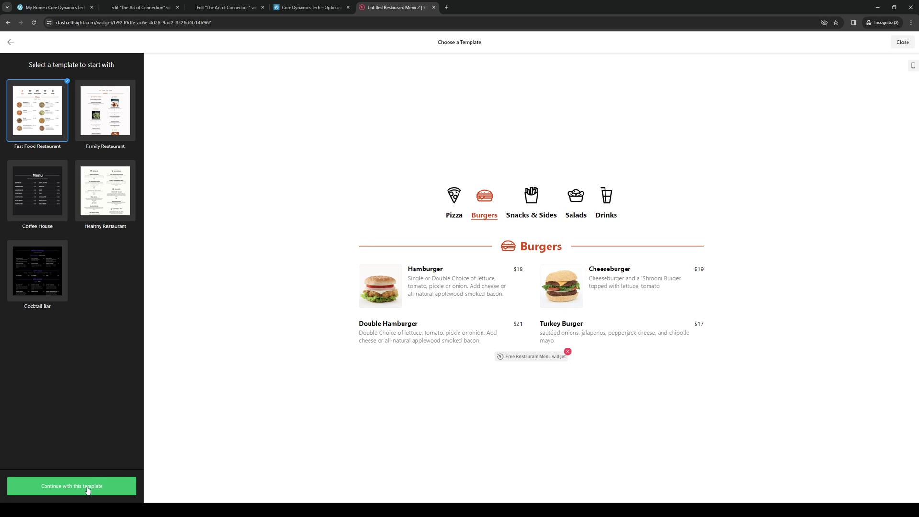
{"action": "left_click", "coordinate": [113, 487]}
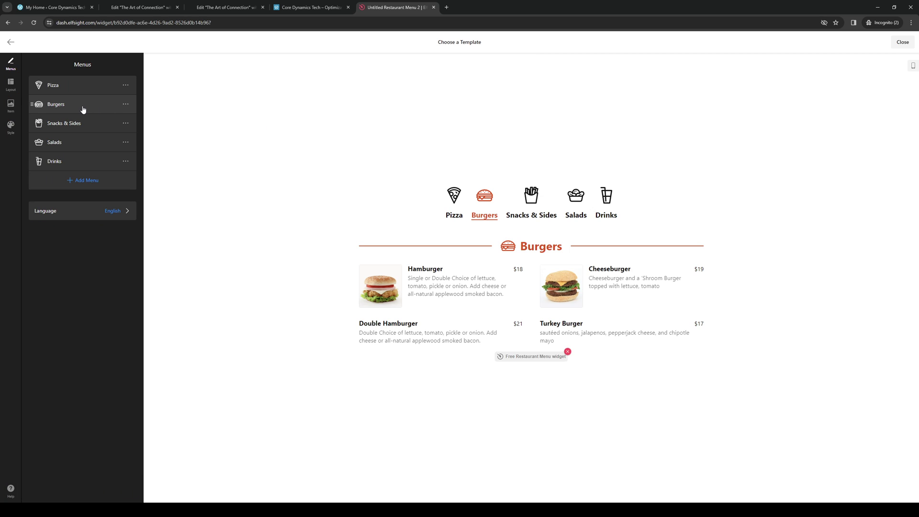
{"action": "left_click_drag", "start_coordinate": [82, 108], "coordinate": [77, 92]}
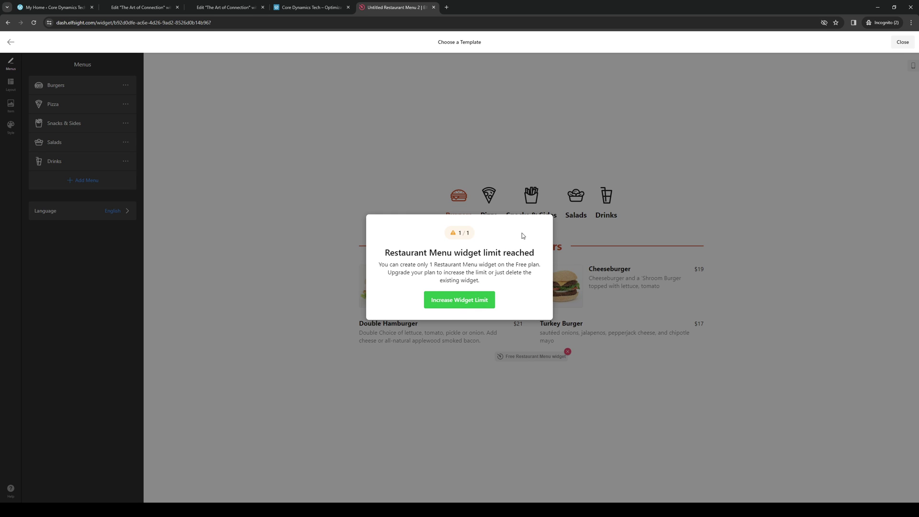
{"action": "key", "text": "ctrl+shift+Tab"}
{"action": "key", "text": "ctrl+shift+Tab"}
{"action": "key", "text": "ctrl+shift+Tab"}
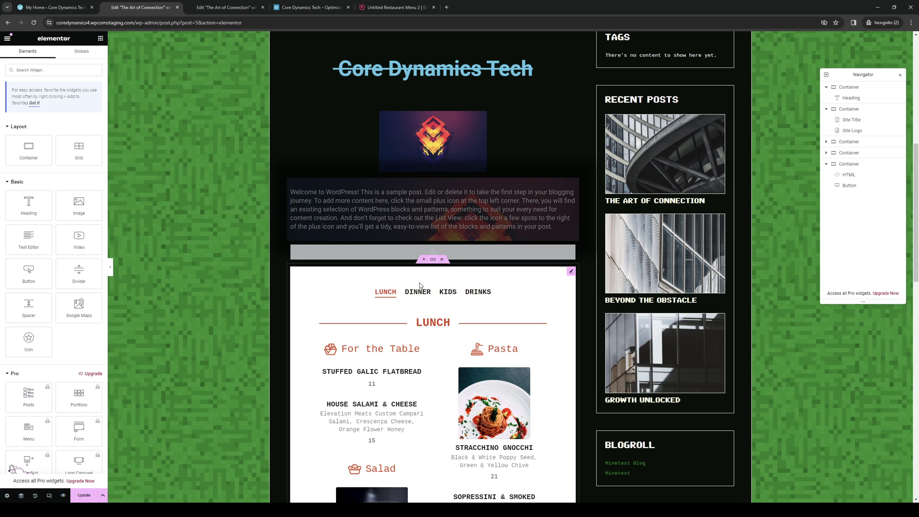
Preview the menu's Dinner and Lunch tabs, then select the third Container holding the menu
{"action": "left_click", "coordinate": [418, 292]}
{"action": "scroll", "coordinate": [398, 194], "scroll_direction": "down", "scroll_amount": 3}
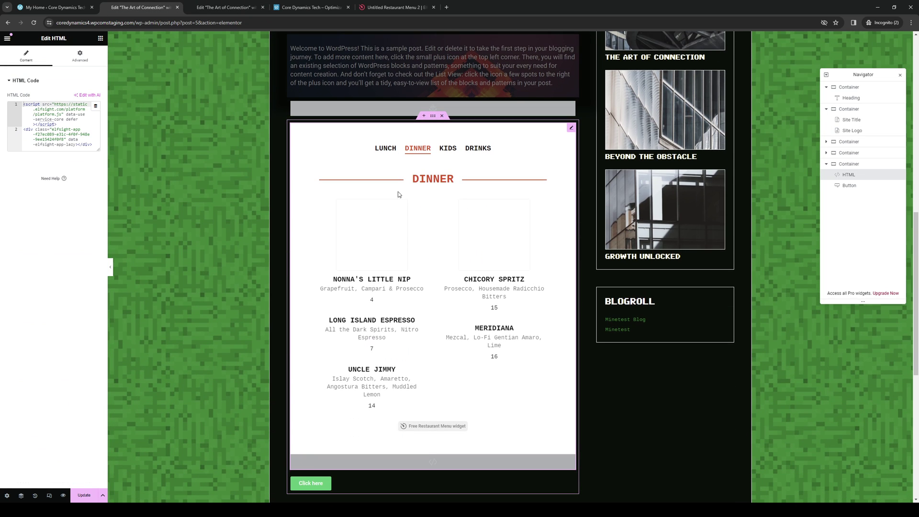
{"action": "left_click", "coordinate": [385, 148]}
{"action": "scroll", "coordinate": [487, 316], "scroll_direction": "down", "scroll_amount": 2}
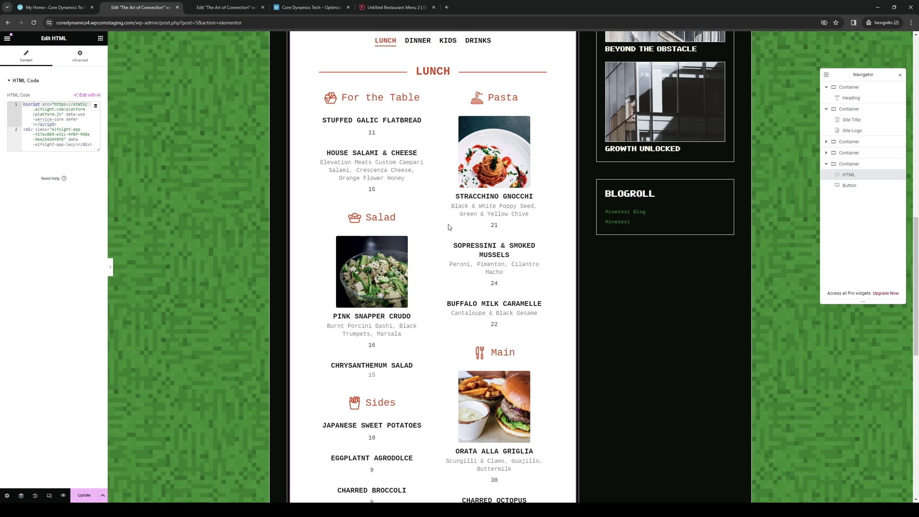
{"action": "left_click", "coordinate": [849, 164]}
{"action": "scroll", "coordinate": [538, 205], "scroll_direction": "up", "scroll_amount": 5}
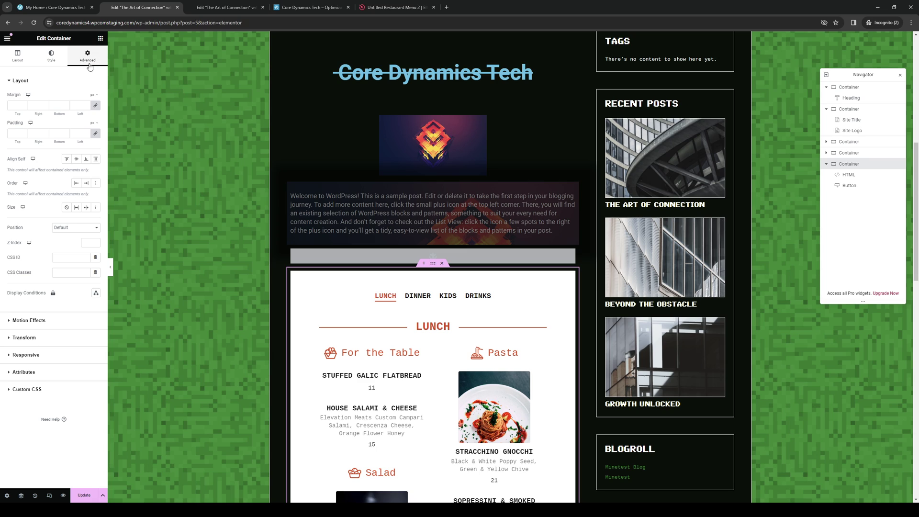
Expand Responsive and set Hide On Desktop to Hide for the menu container
{"action": "left_click", "coordinate": [27, 356]}
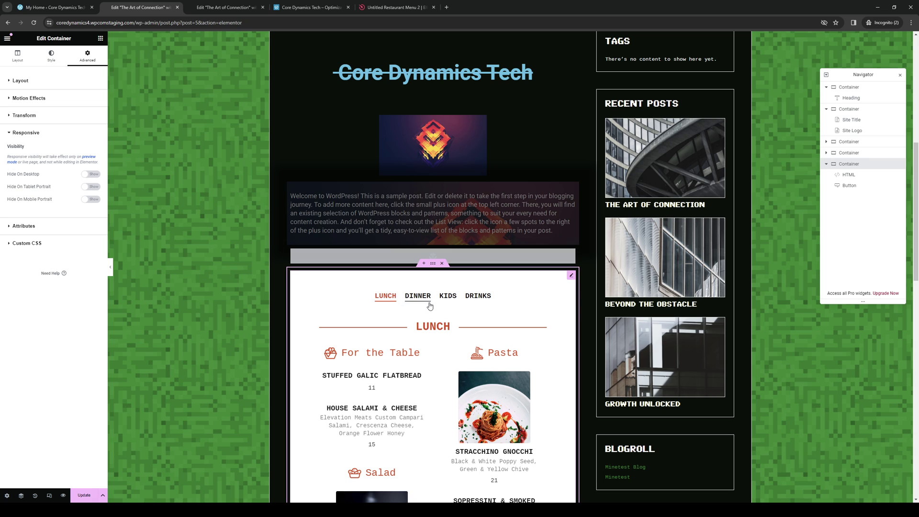
{"action": "left_click", "coordinate": [93, 176]}
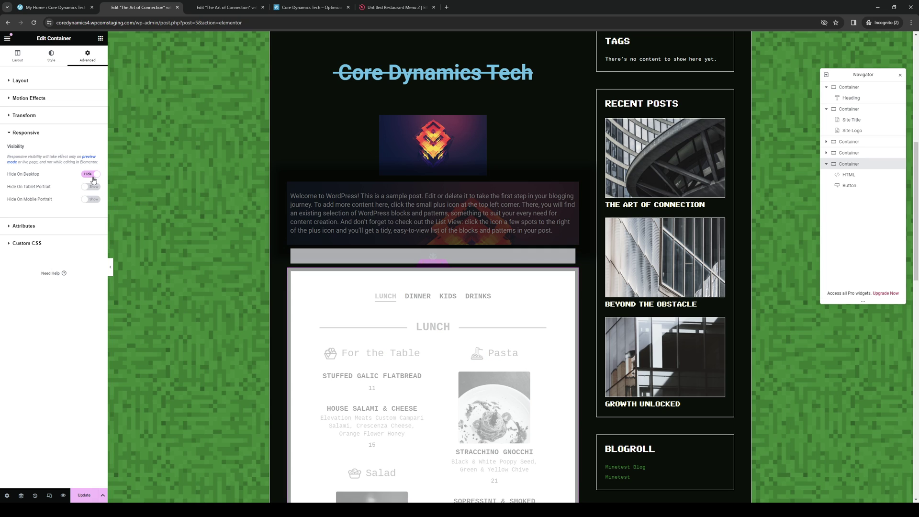
{"action": "scroll", "coordinate": [335, 201], "scroll_direction": "down", "scroll_amount": 3}
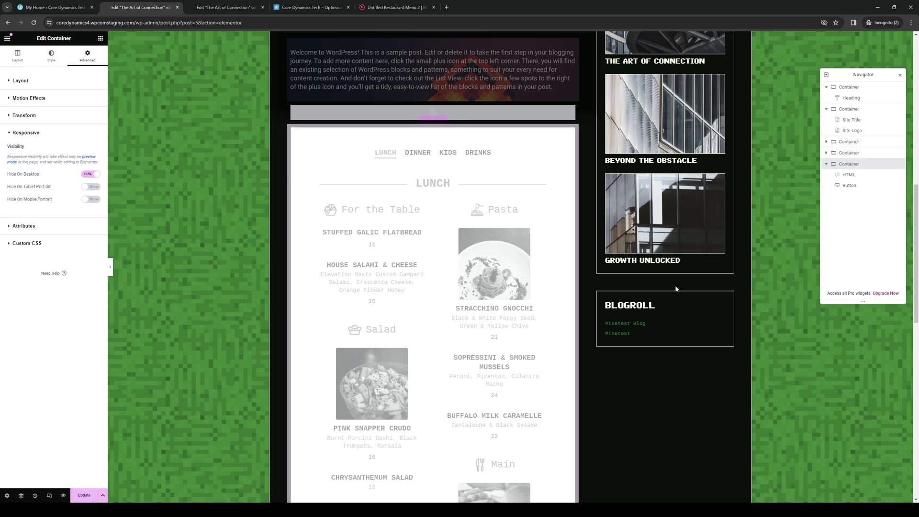
Toggle Hide On Desktop, Tablet Portrait and Mobile Portrait, leaving all three on Show
{"action": "left_click", "coordinate": [91, 174]}
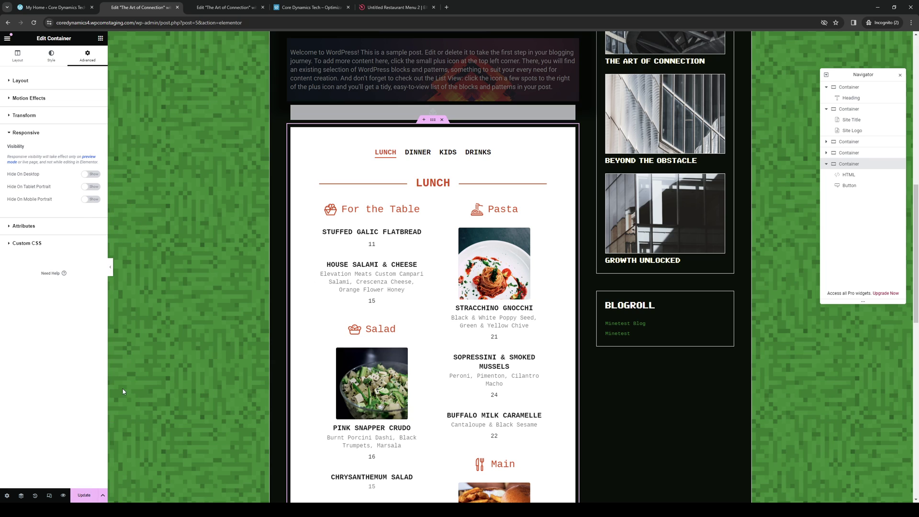
{"action": "left_click", "coordinate": [90, 200]}
{"action": "left_click", "coordinate": [94, 187]}
{"action": "left_click", "coordinate": [90, 188]}
{"action": "left_click", "coordinate": [90, 200]}
{"action": "left_click", "coordinate": [89, 175]}
{"action": "left_click", "coordinate": [89, 175]}
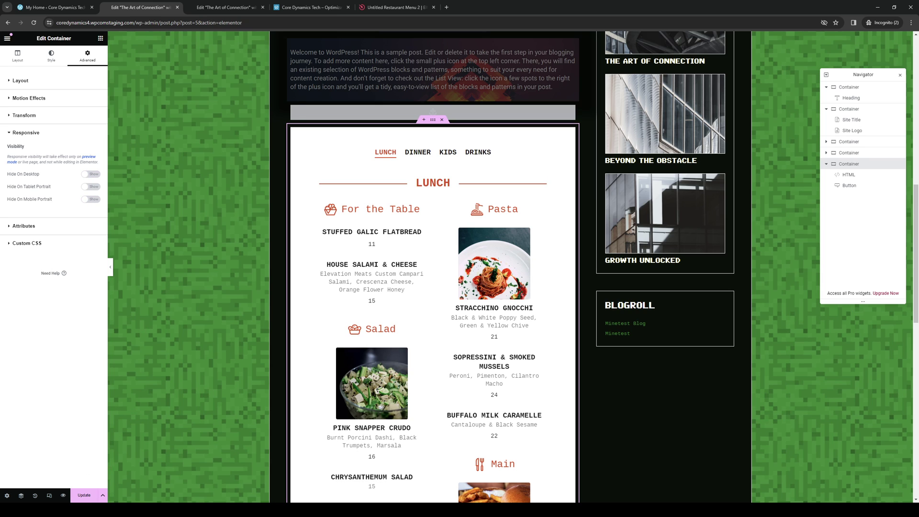